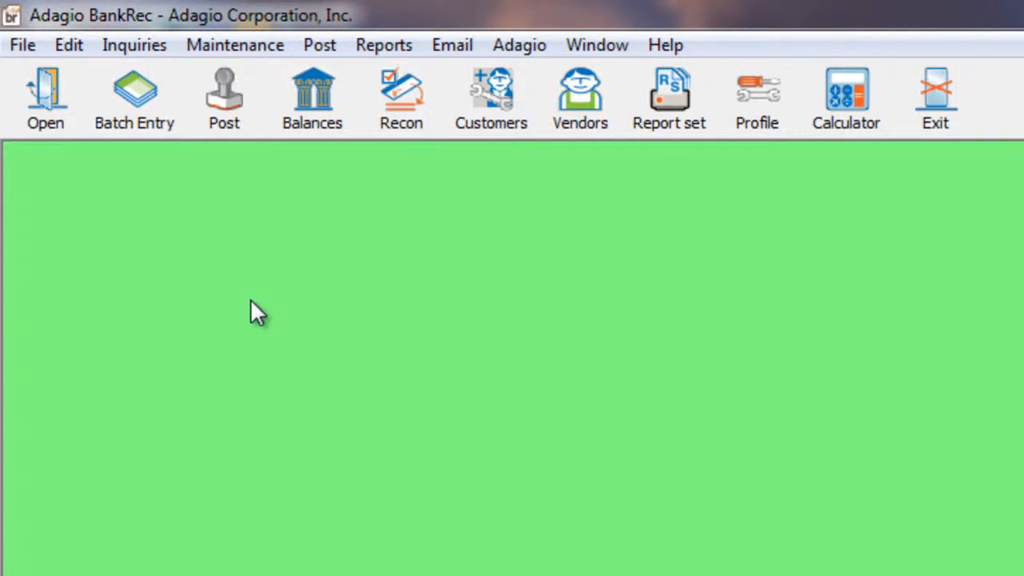
Open the Signet Bank record for editing and show its interface settings.
click(60, 44)
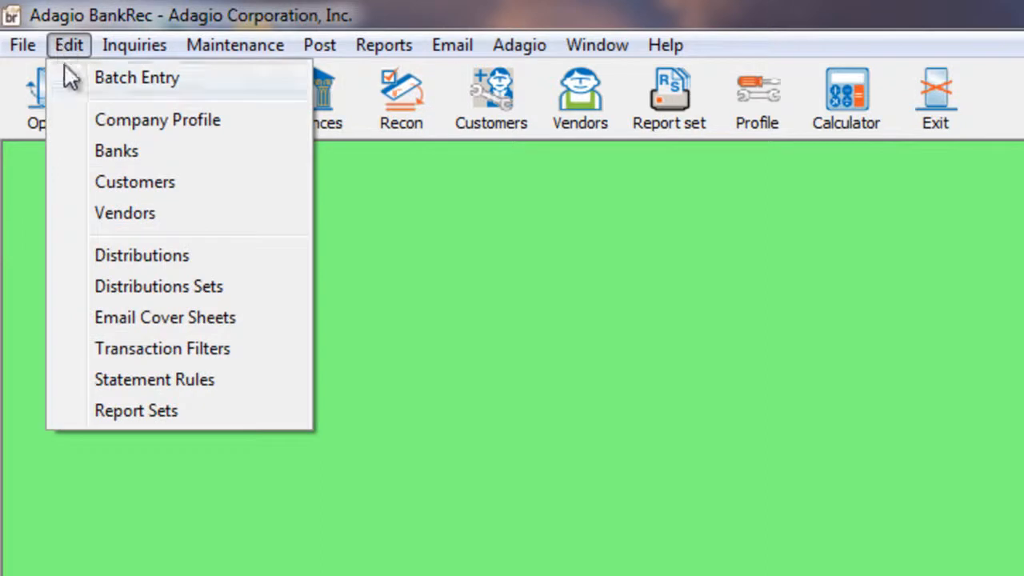
click(73, 151)
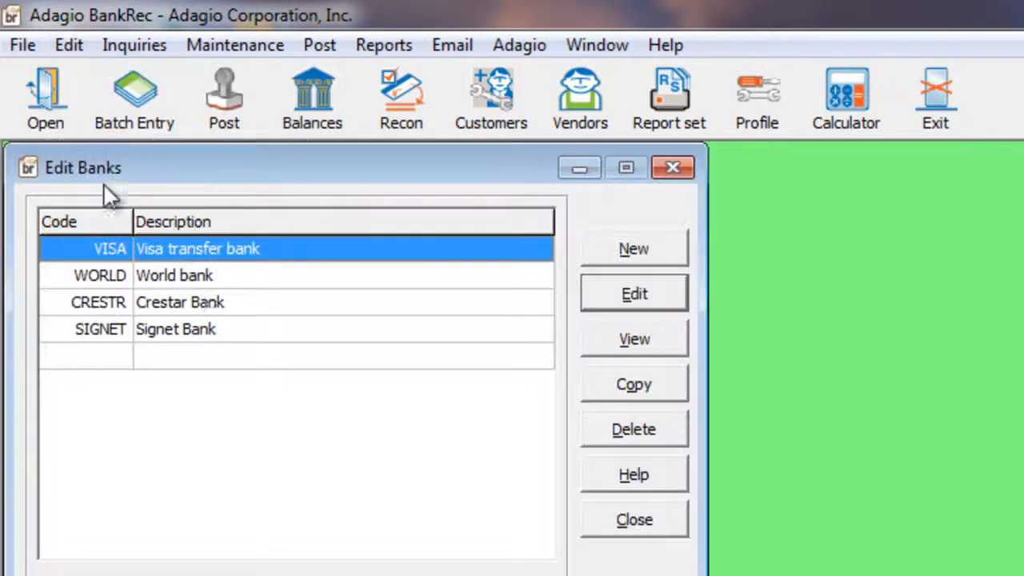
click(250, 352)
click(596, 293)
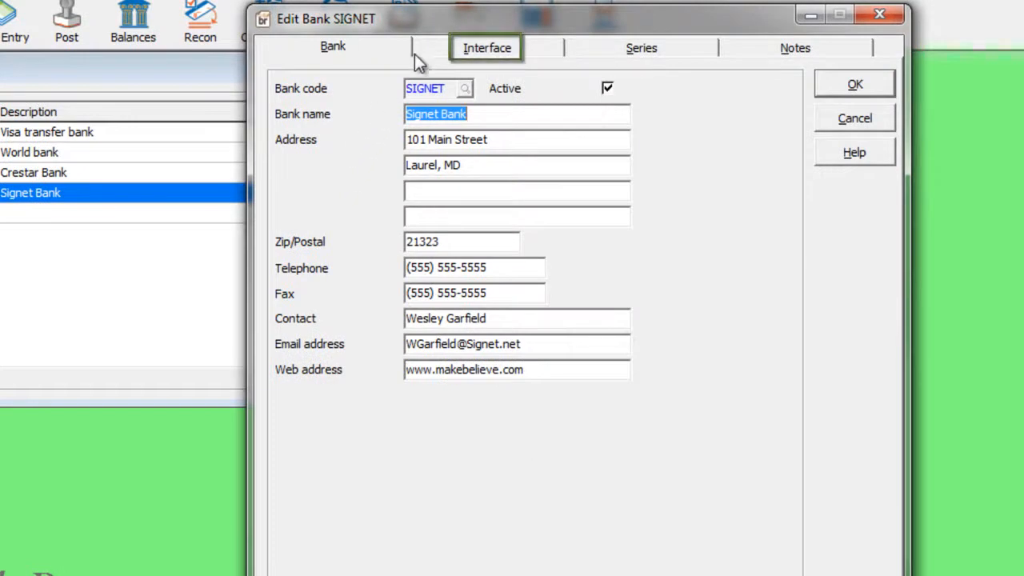
click(421, 46)
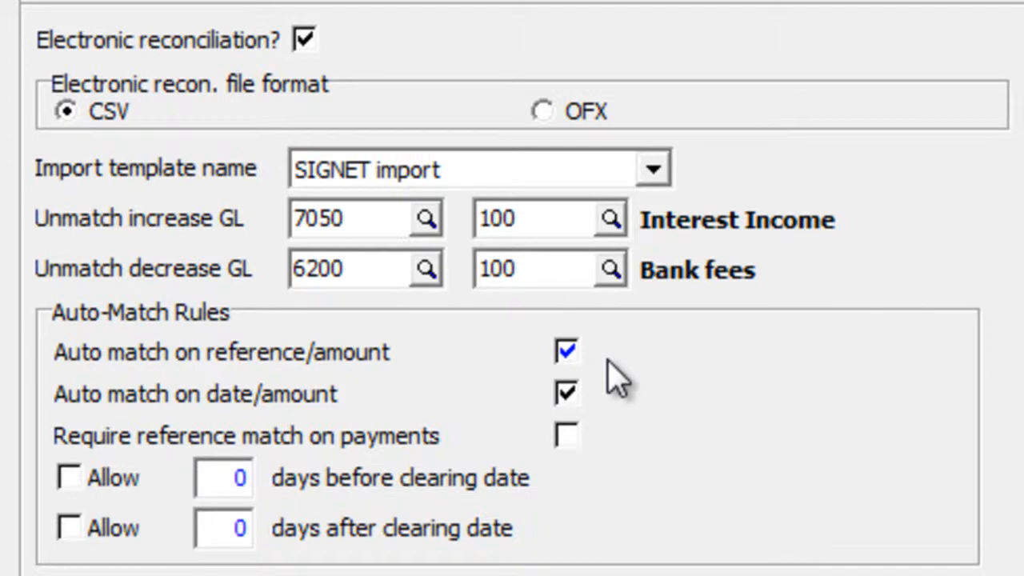
Enable auto match on date/amount and require a reference match on payments in Signet Bank's auto-match rules.
click(575, 396)
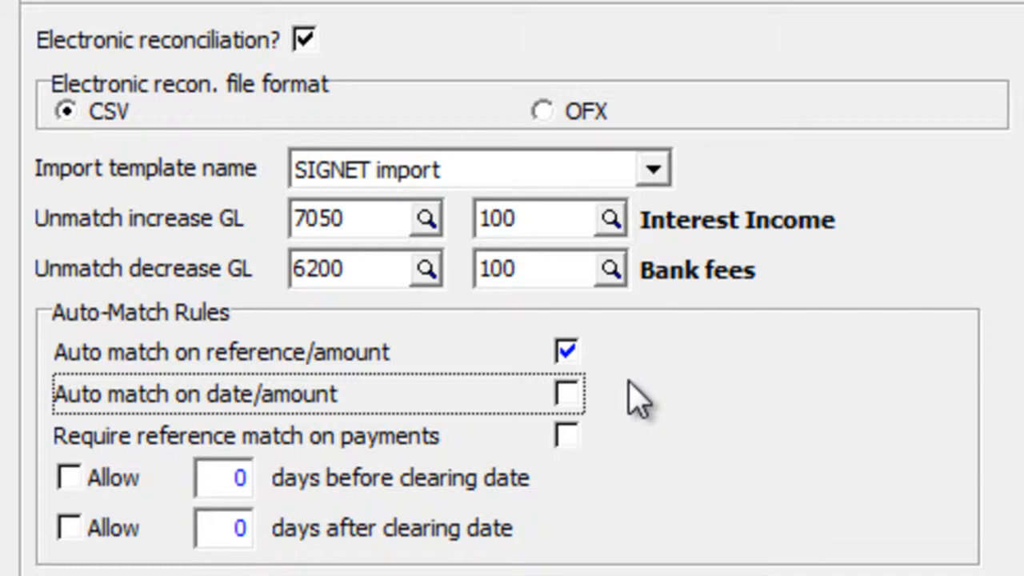
click(563, 401)
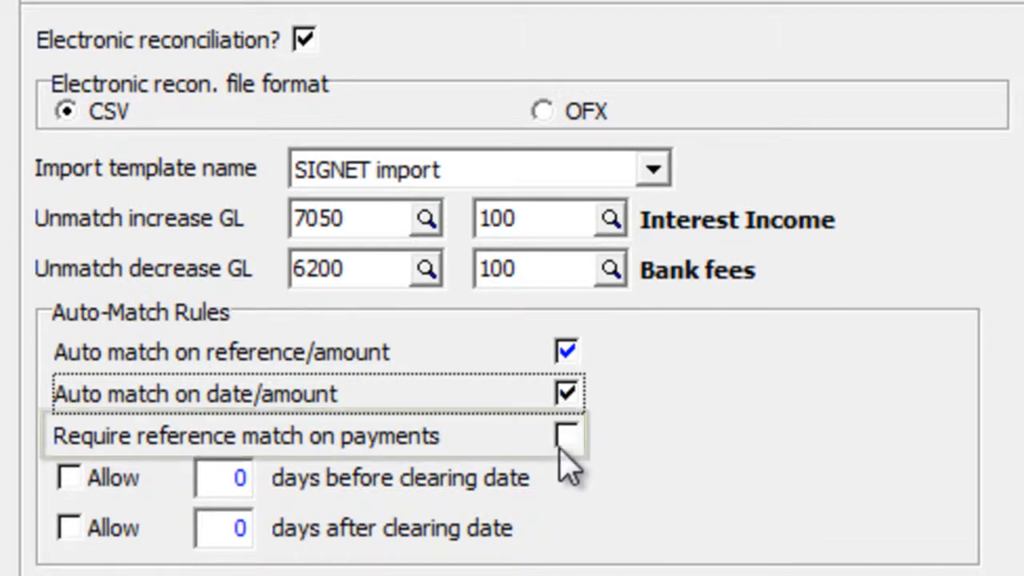
click(567, 438)
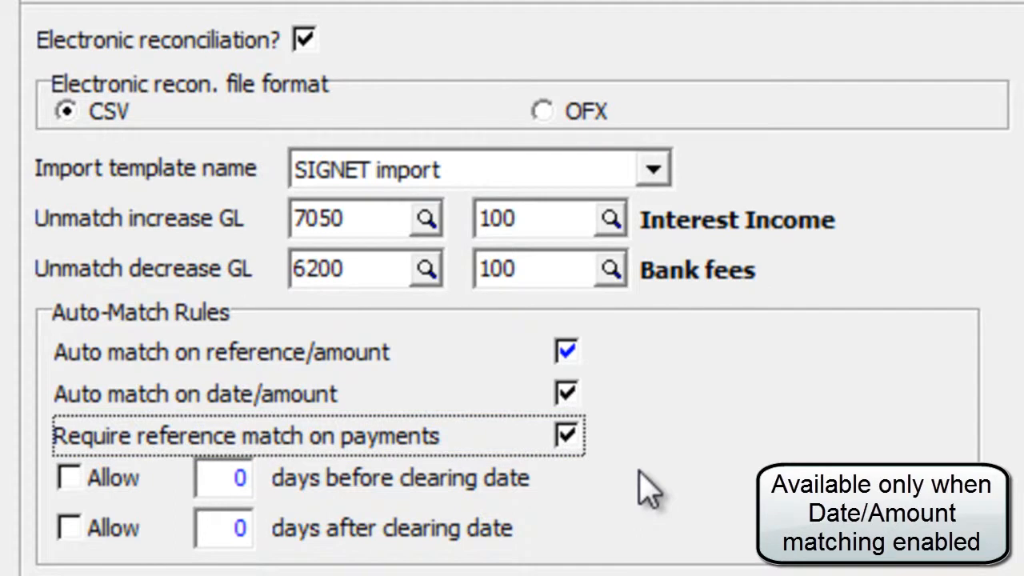
Allow auto-matching 180 days before and 2 days after the clearing date, and save the bank settings.
click(69, 480)
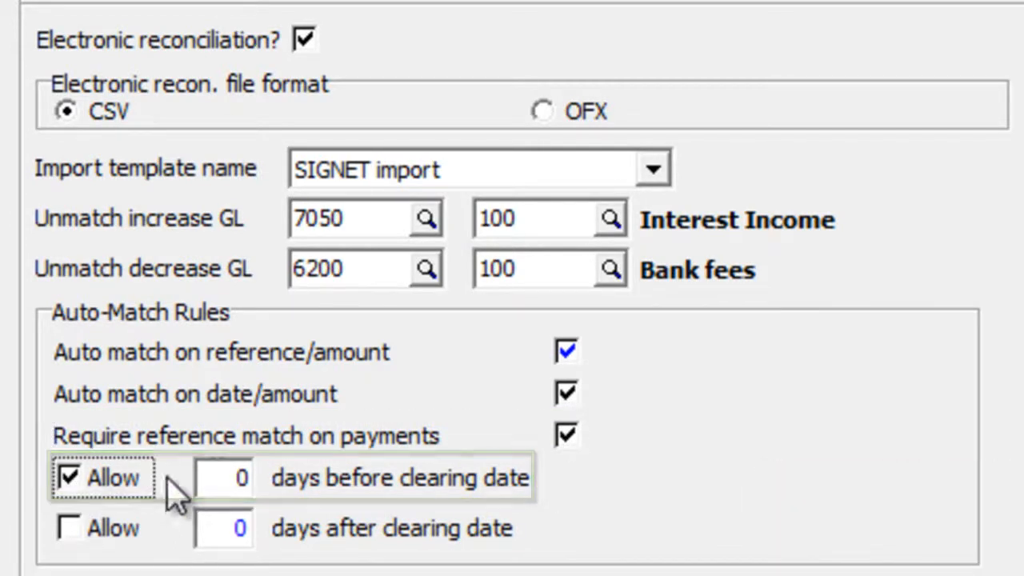
double_click(216, 477)
text(180)
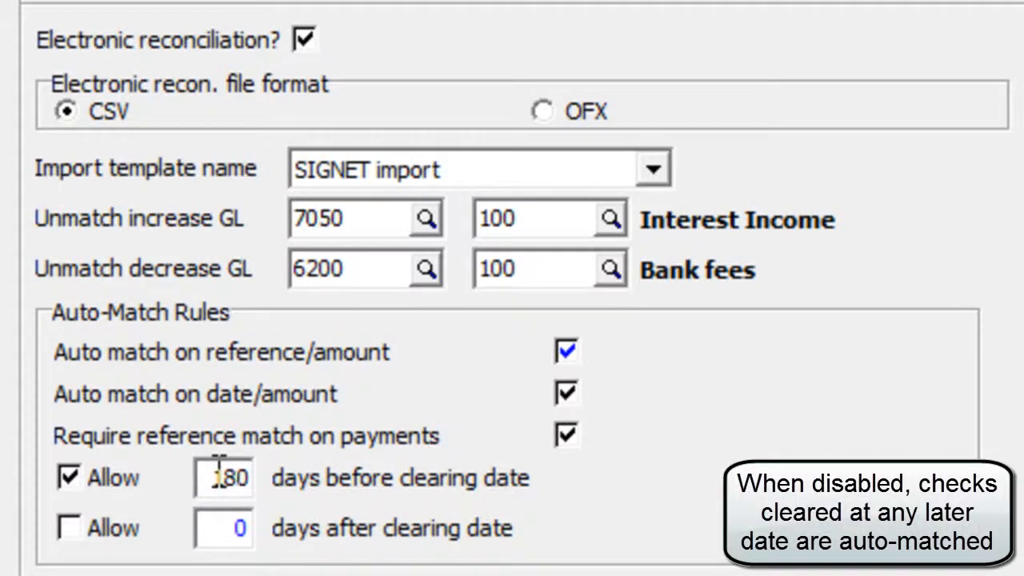
key(Tab)
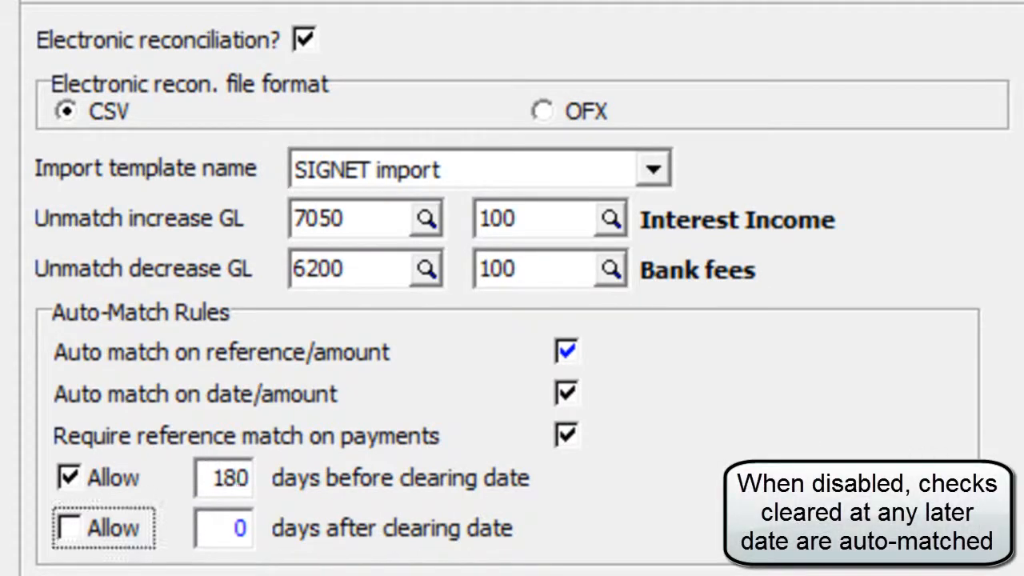
click(68, 543)
drag(211, 542, 336, 529)
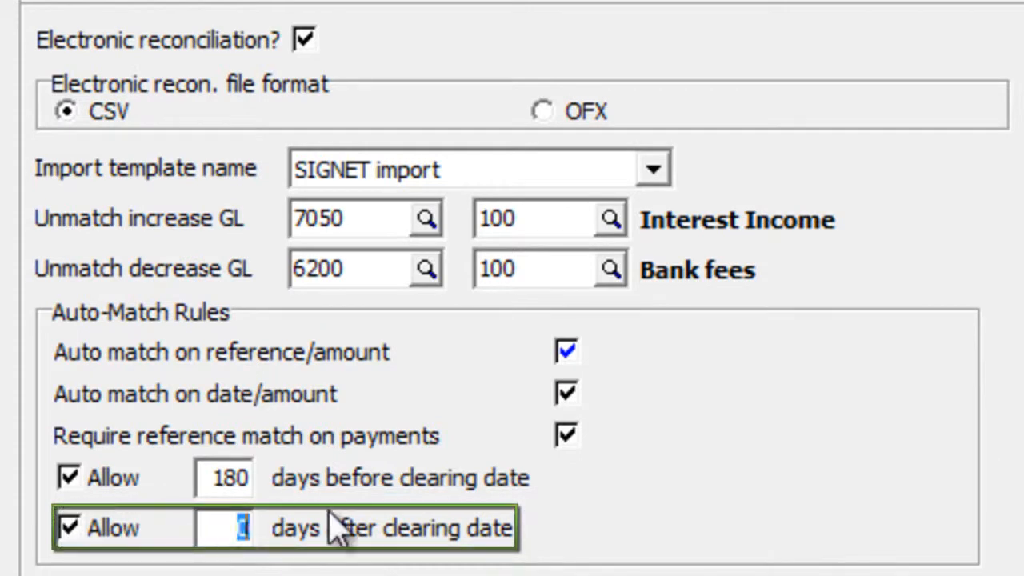
text(2)
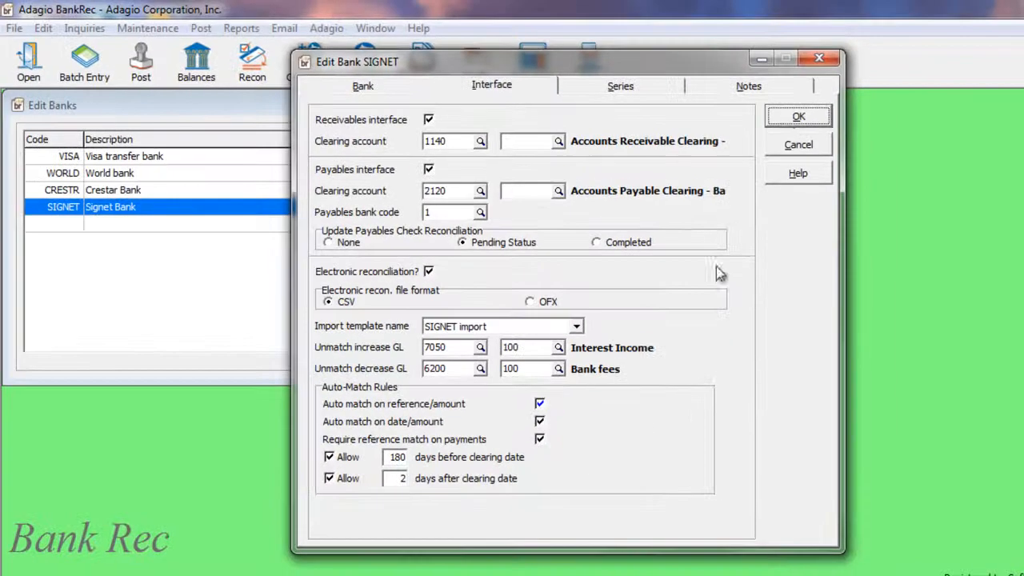
click(793, 119)
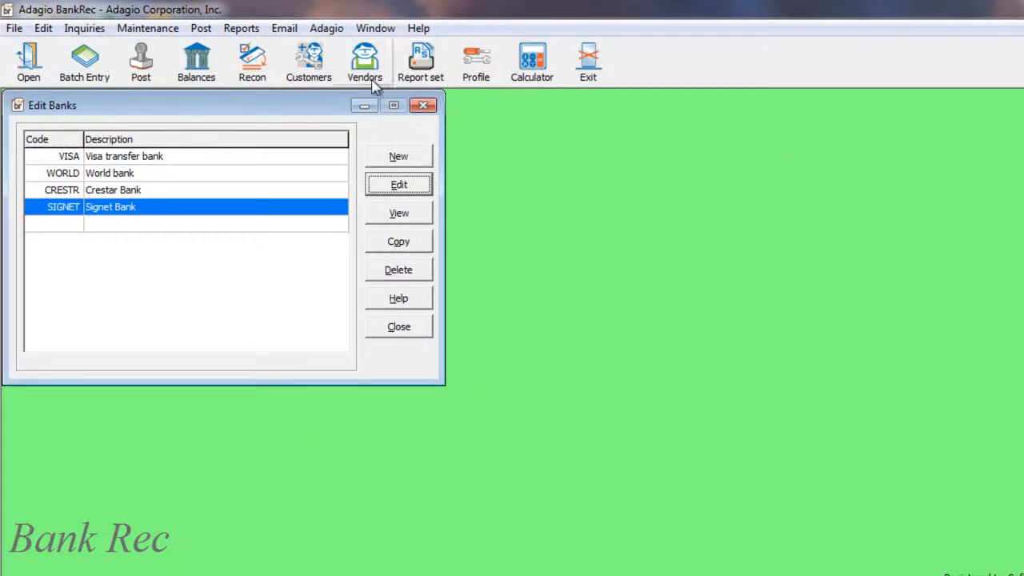
Start the bank reconciliation for Signet Bank and auto-match the imported statement lines.
click(269, 71)
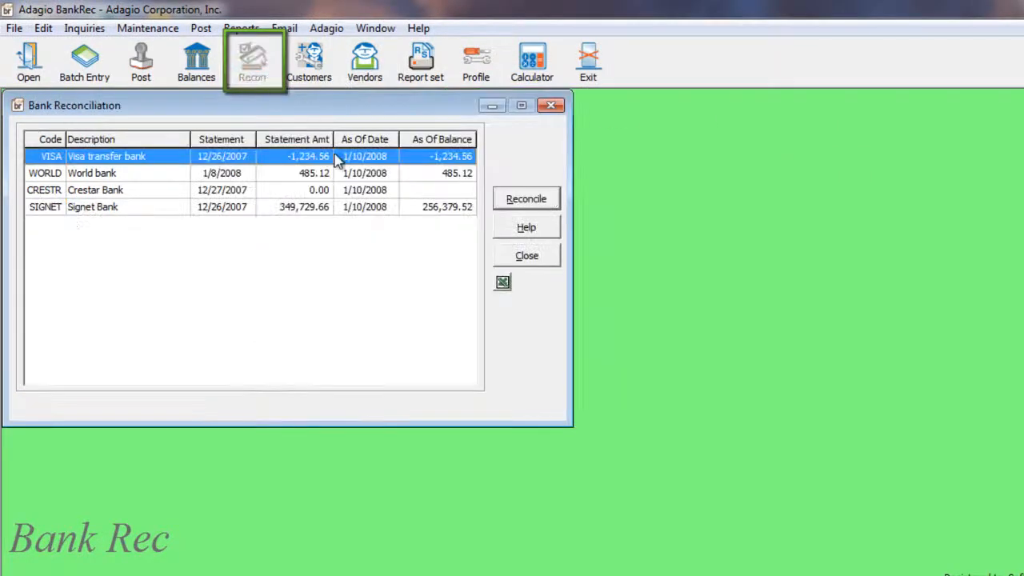
click(362, 210)
click(524, 199)
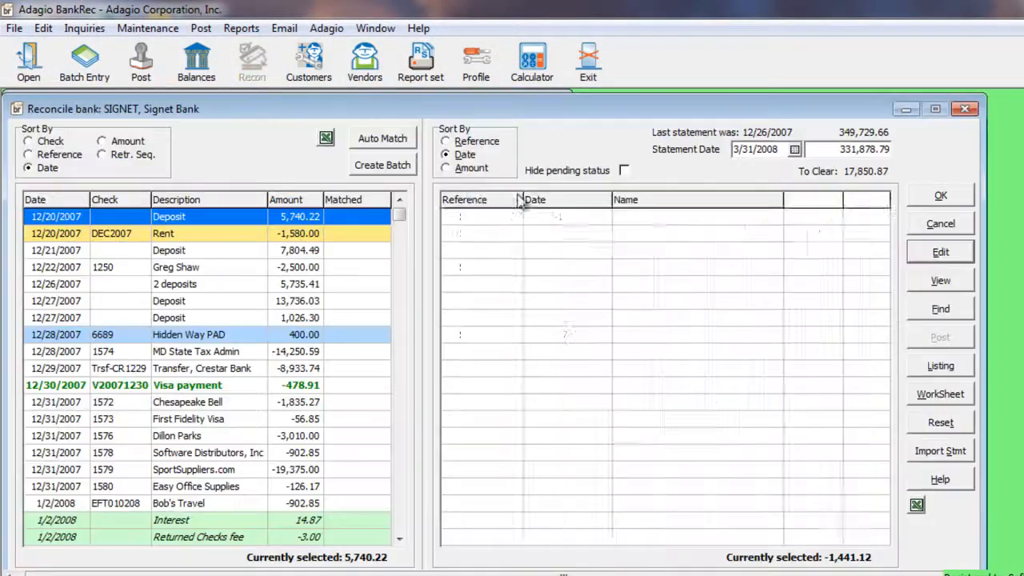
click(410, 144)
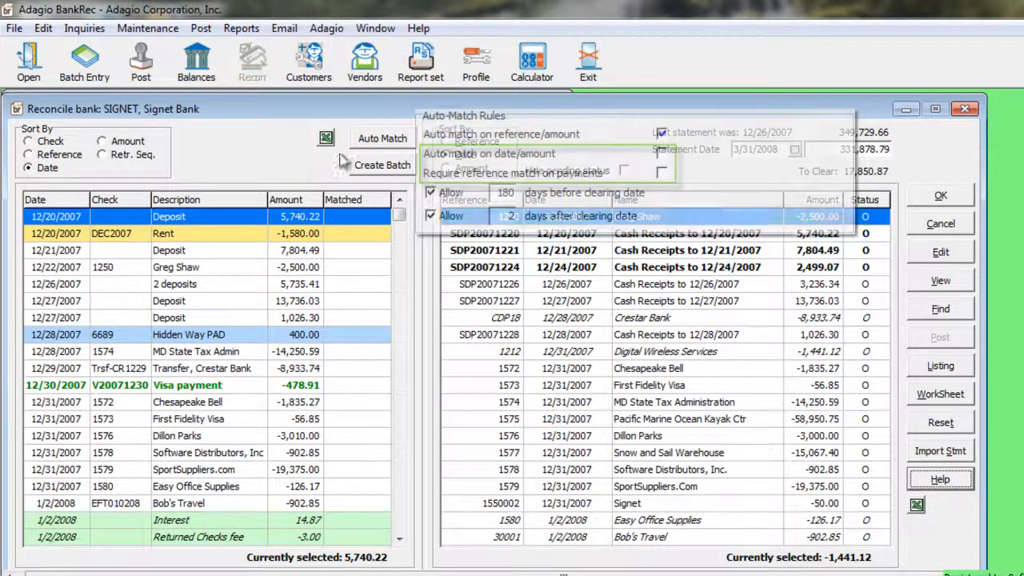
click(378, 145)
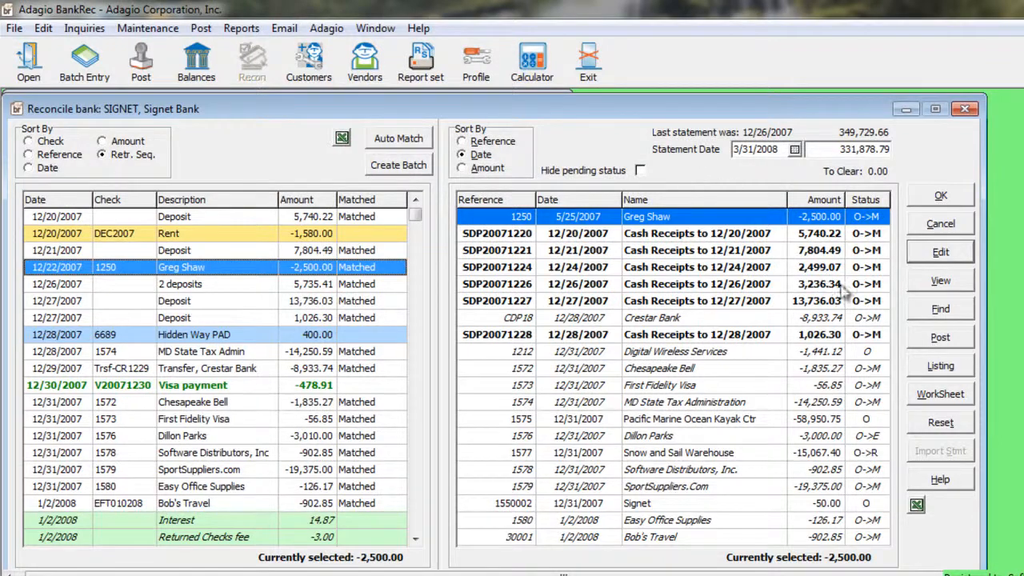
Post the Signet Bank reconciliation with the 3/31/2008 statement date.
click(927, 341)
click(559, 355)
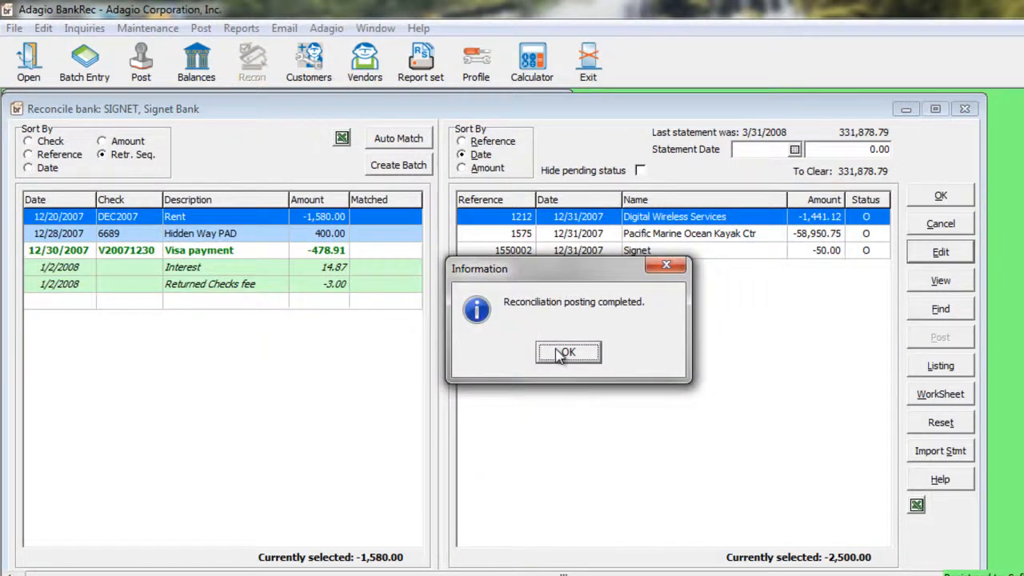
click(564, 353)
Switch to Adagio Payables and examine the check statuses in the check reconciliation list.
click(328, 28)
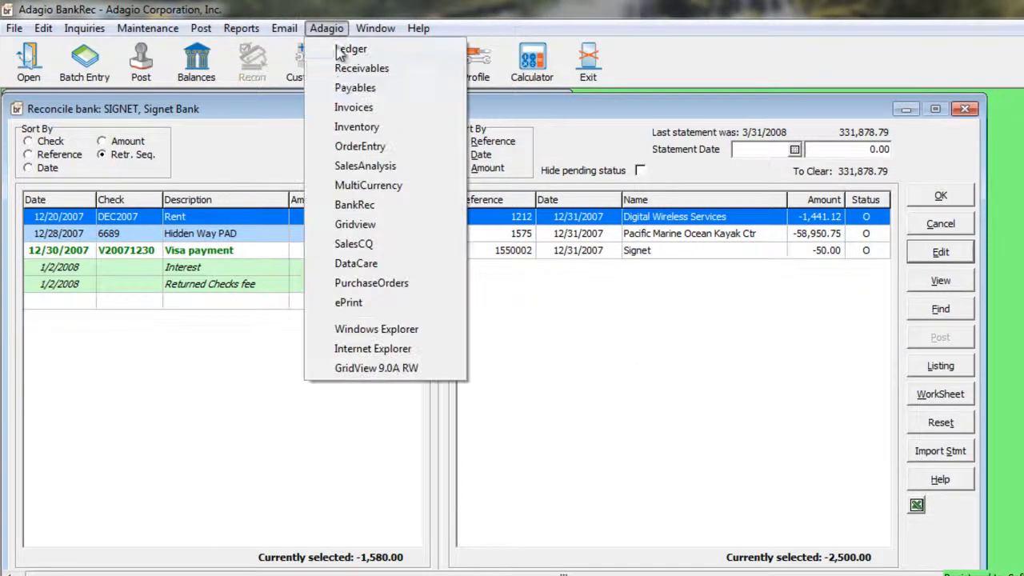
click(343, 88)
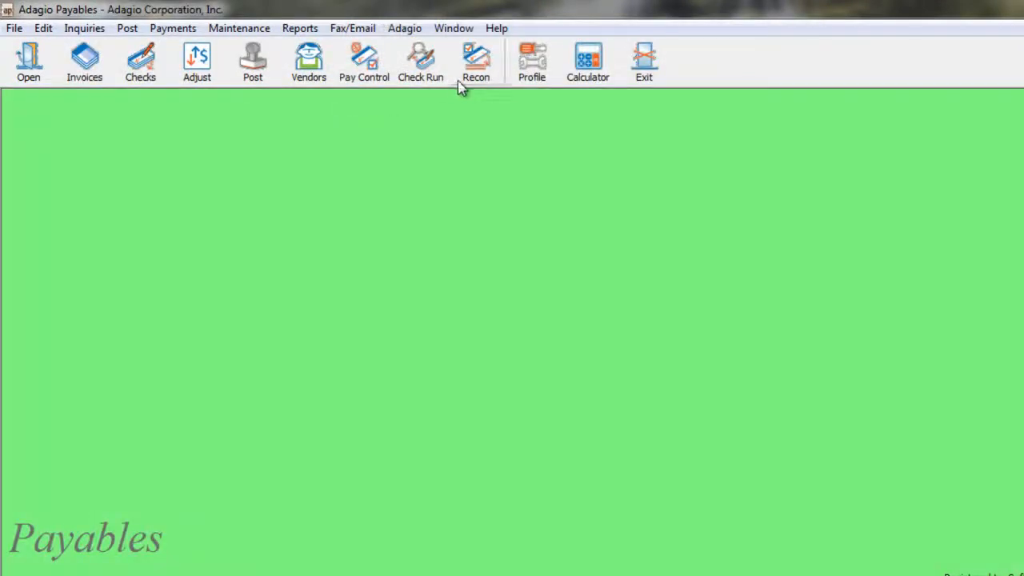
click(477, 62)
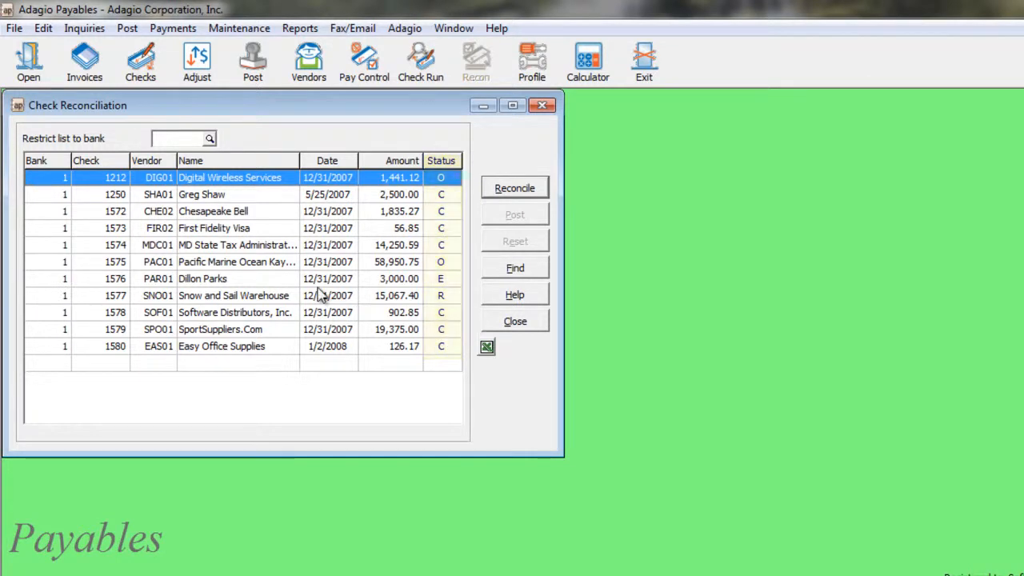
double_click(290, 297)
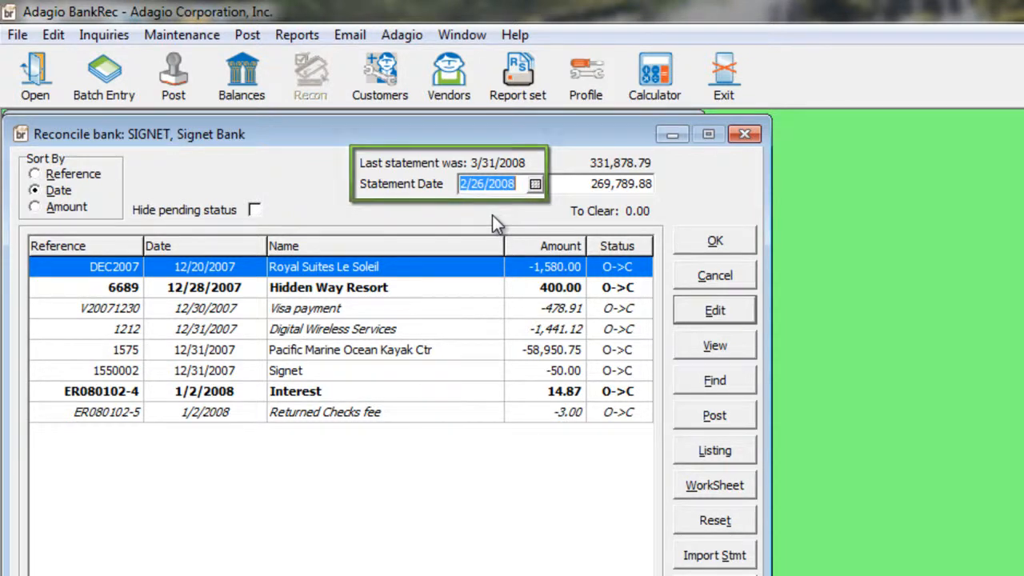
Try to use 2/26/2008 as the new Signet Bank statement date, and cancel the reconciliation.
key(Tab)
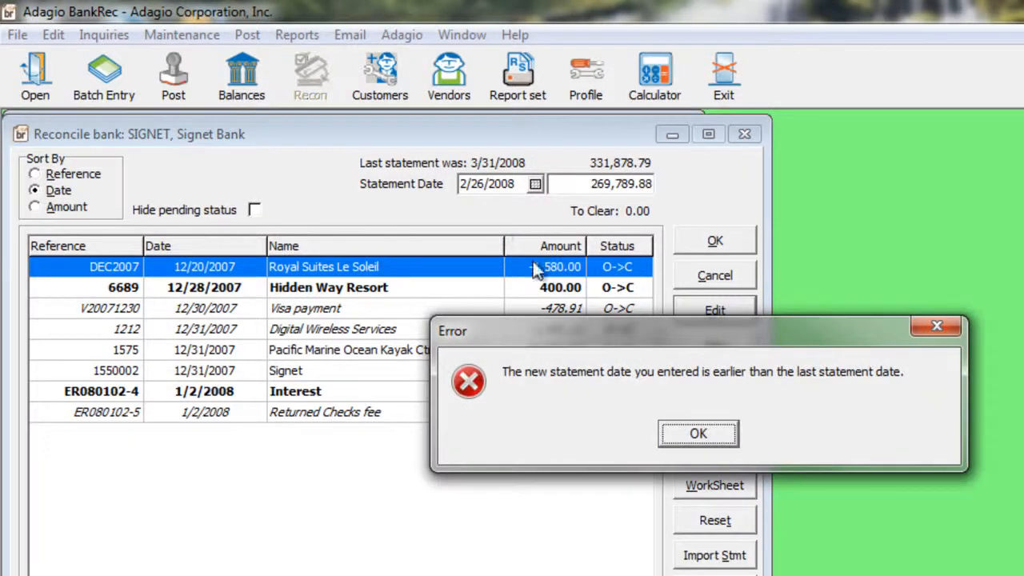
click(679, 436)
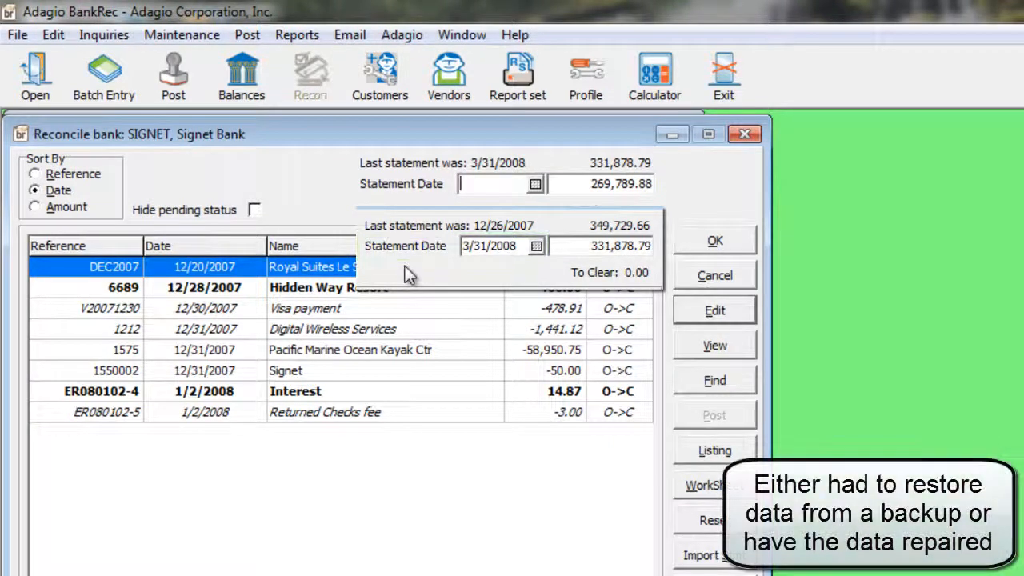
click(703, 280)
click(734, 435)
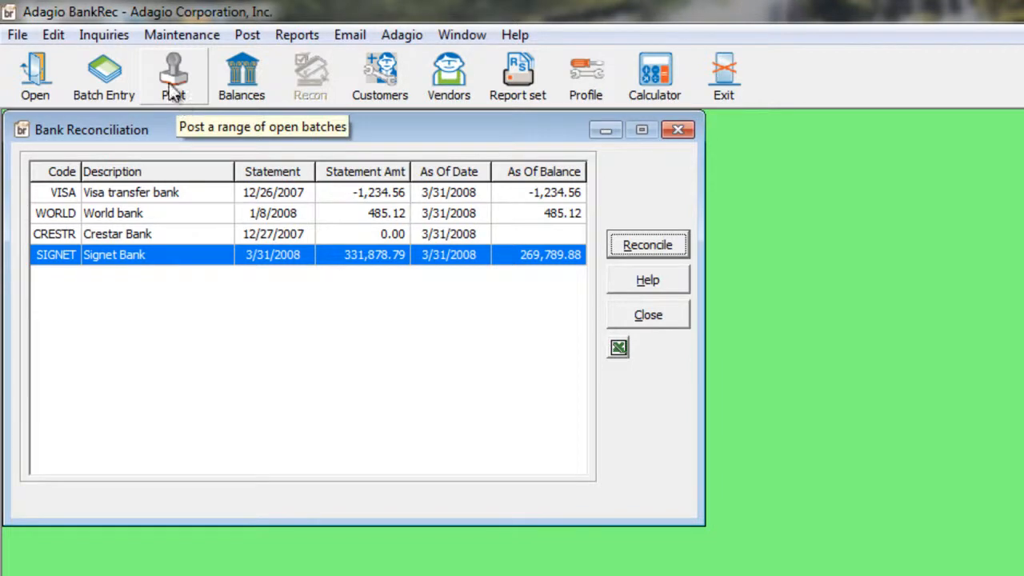
Open Signet Bank's statement dates for editing through the Update Statement Date function.
click(143, 38)
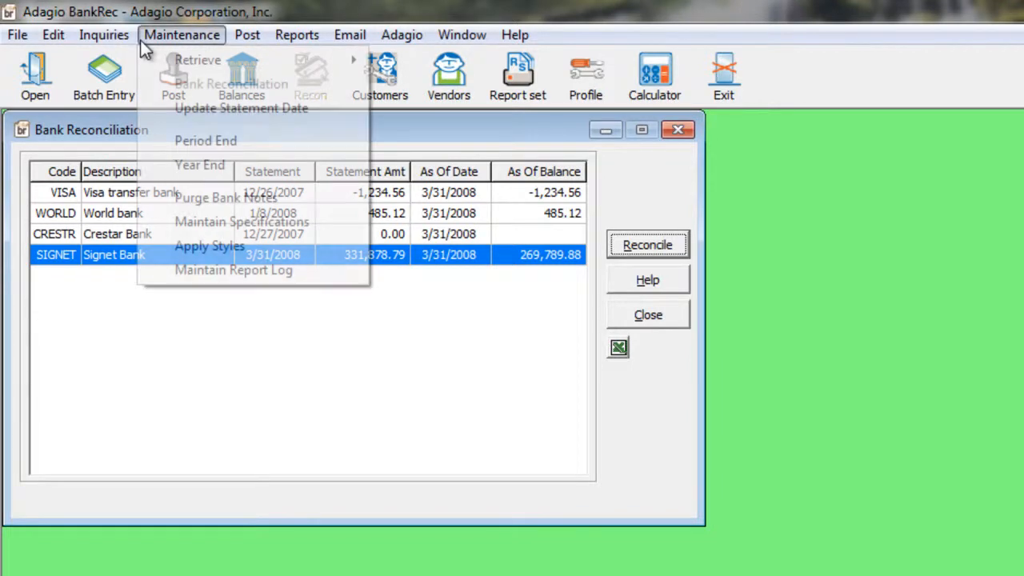
click(159, 114)
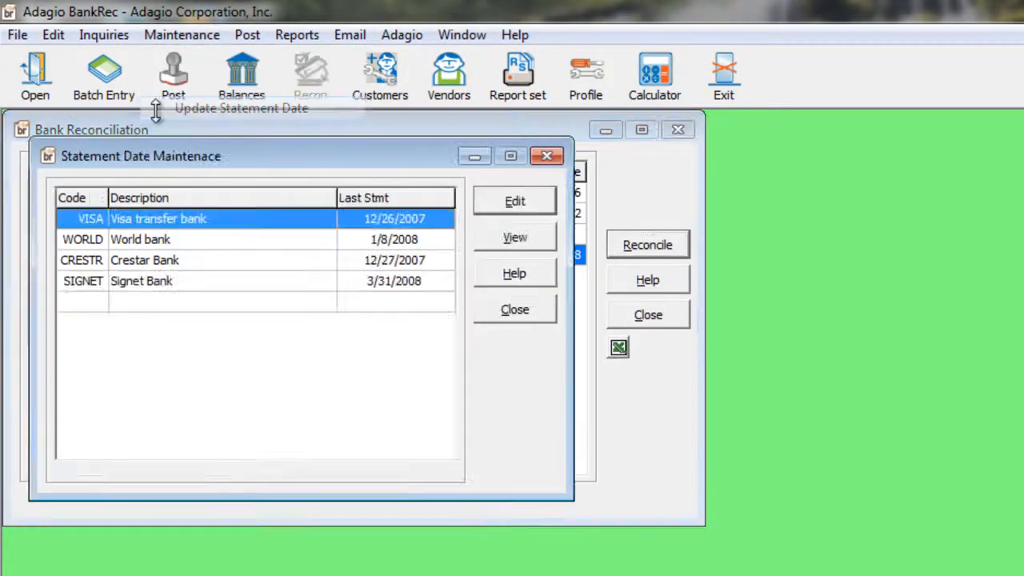
click(202, 282)
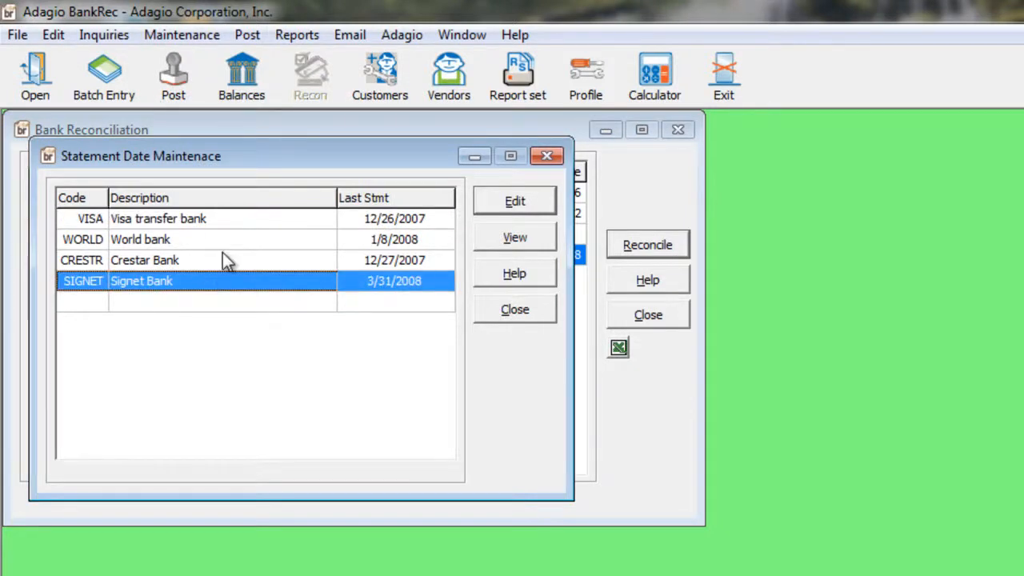
click(477, 207)
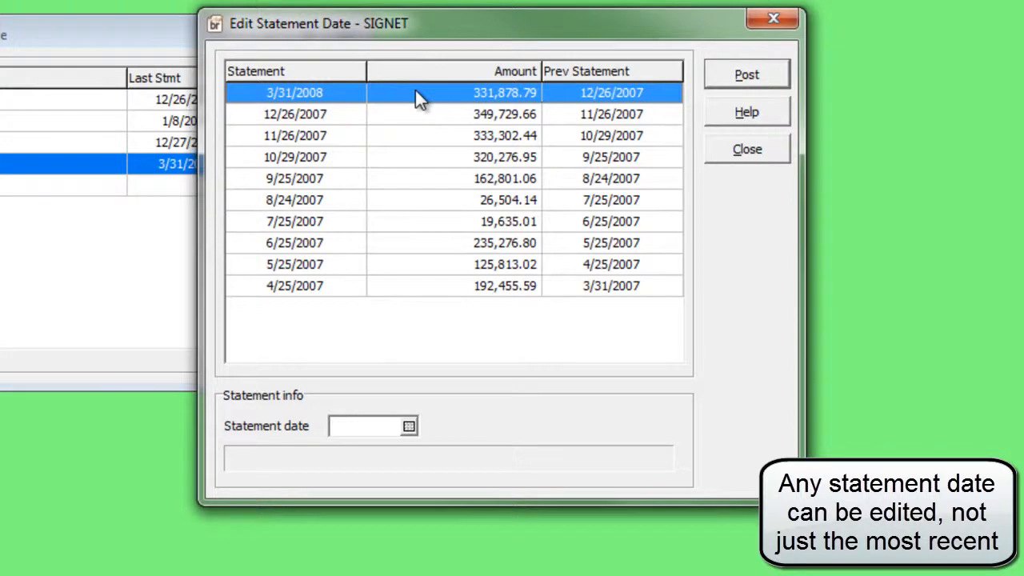
Change the 3/31/2008 statement date to 1/25/2008 and post the correction.
click(415, 92)
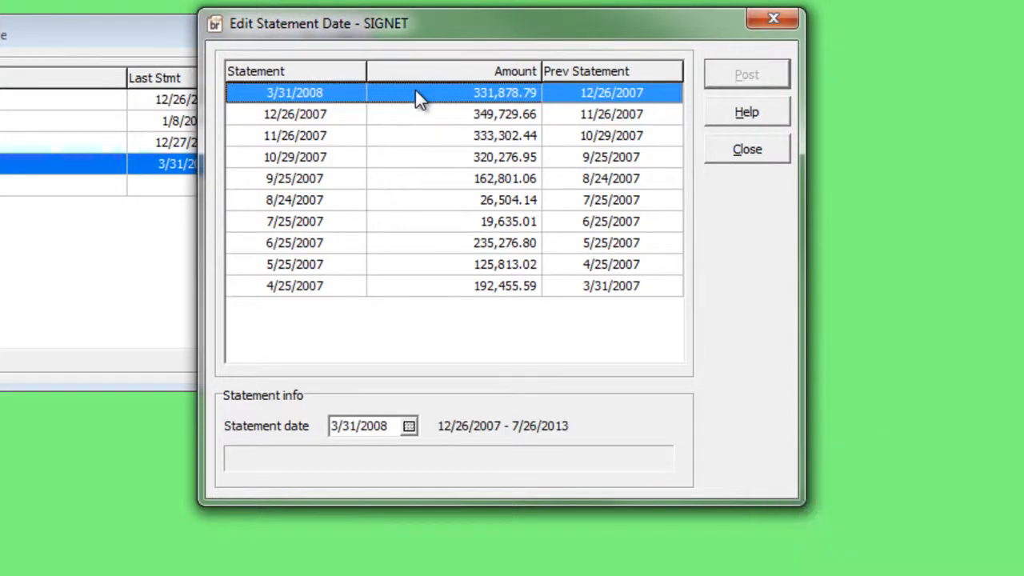
click(408, 432)
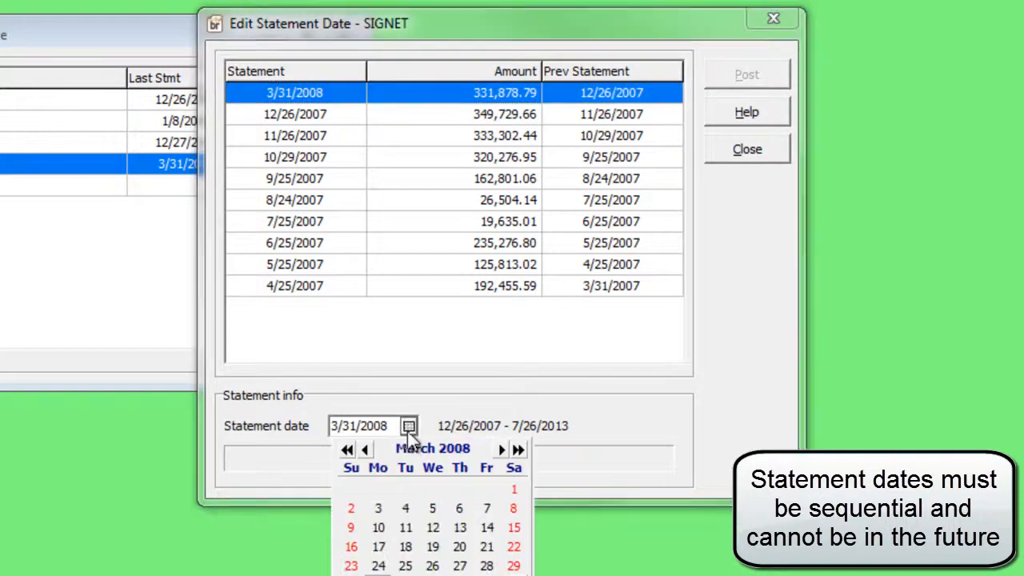
click(363, 449)
click(364, 450)
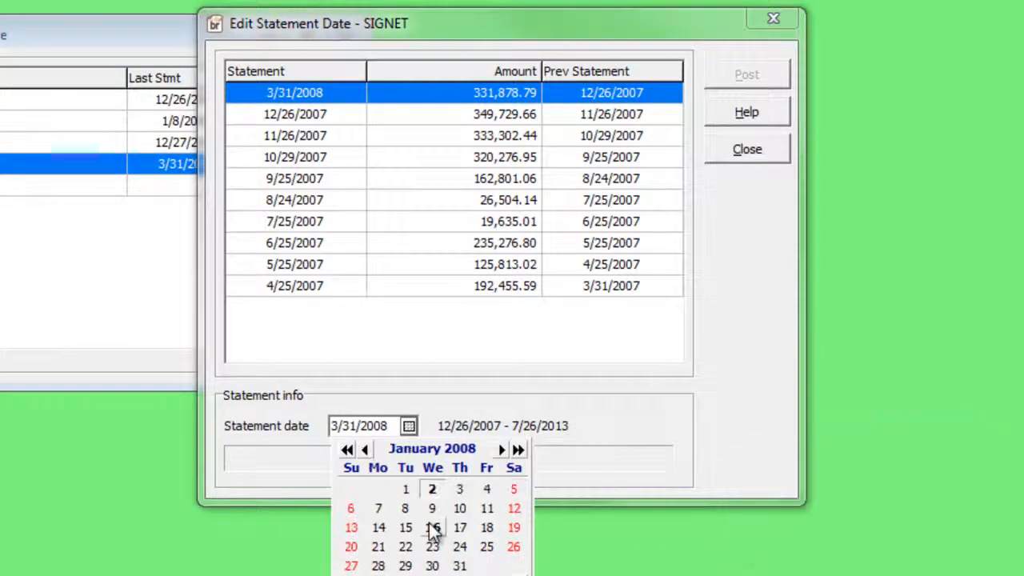
click(498, 547)
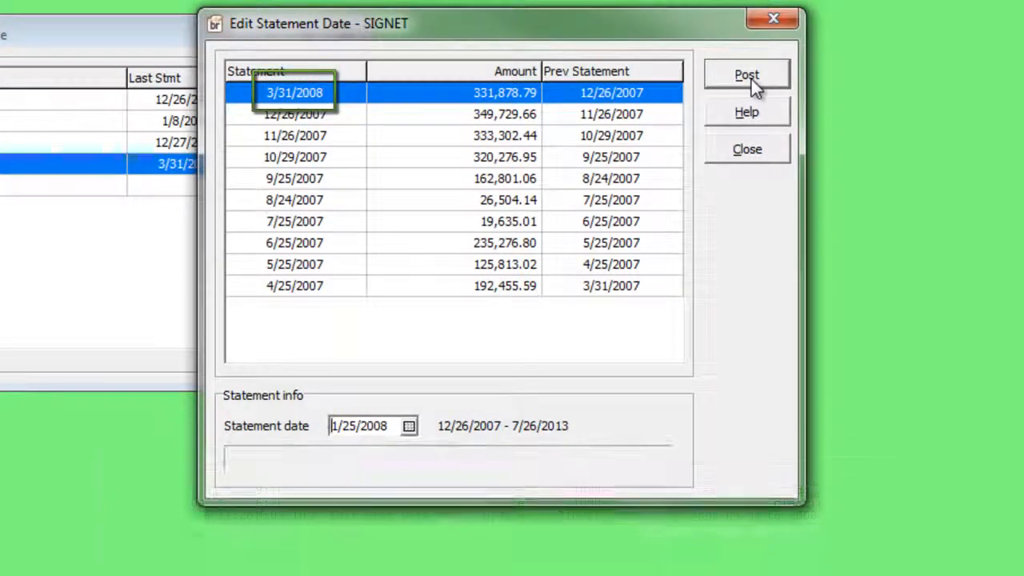
click(751, 80)
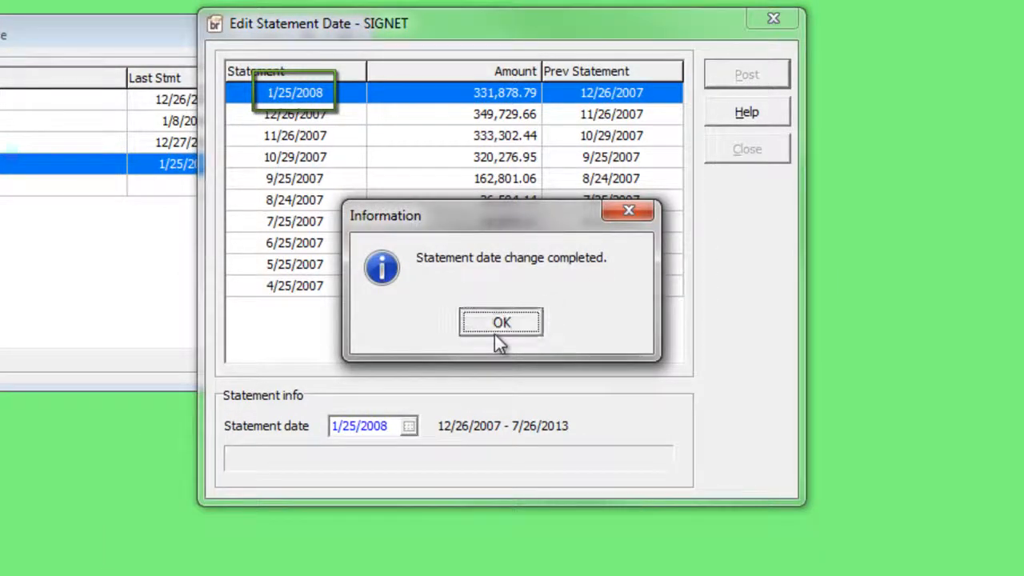
click(496, 328)
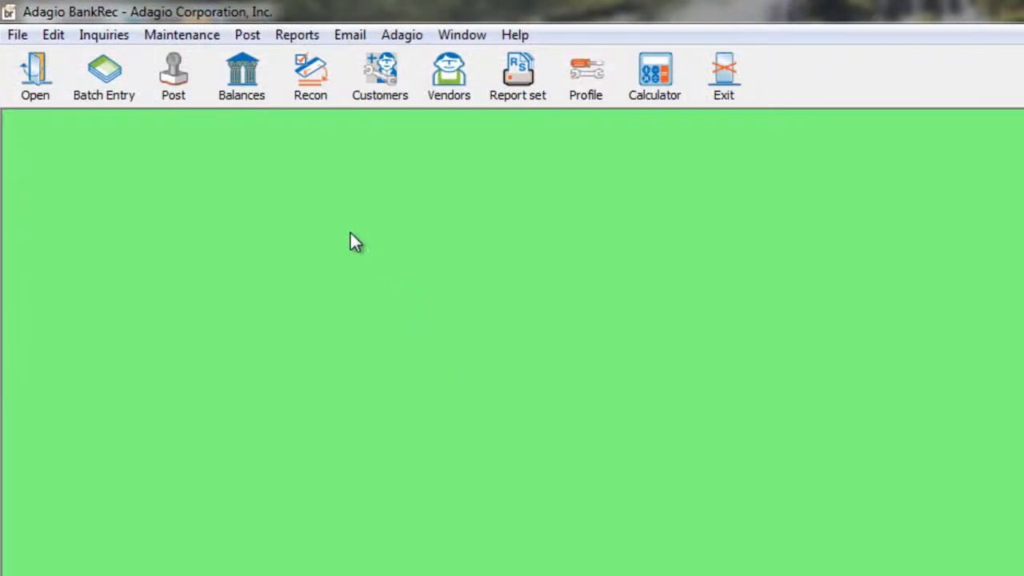
Open the bank reconciliation for Signet Bank.
click(312, 96)
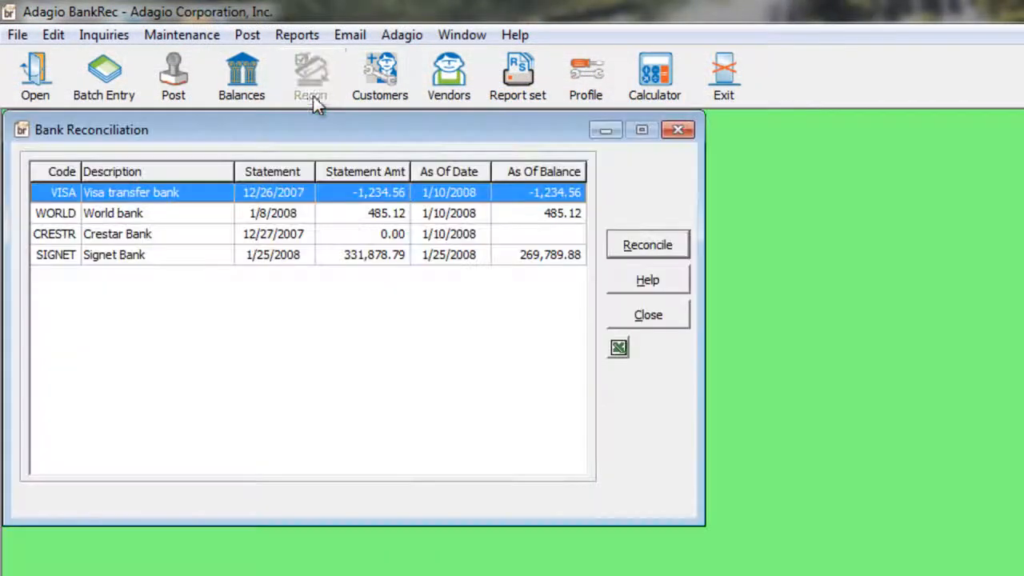
click(369, 256)
click(613, 253)
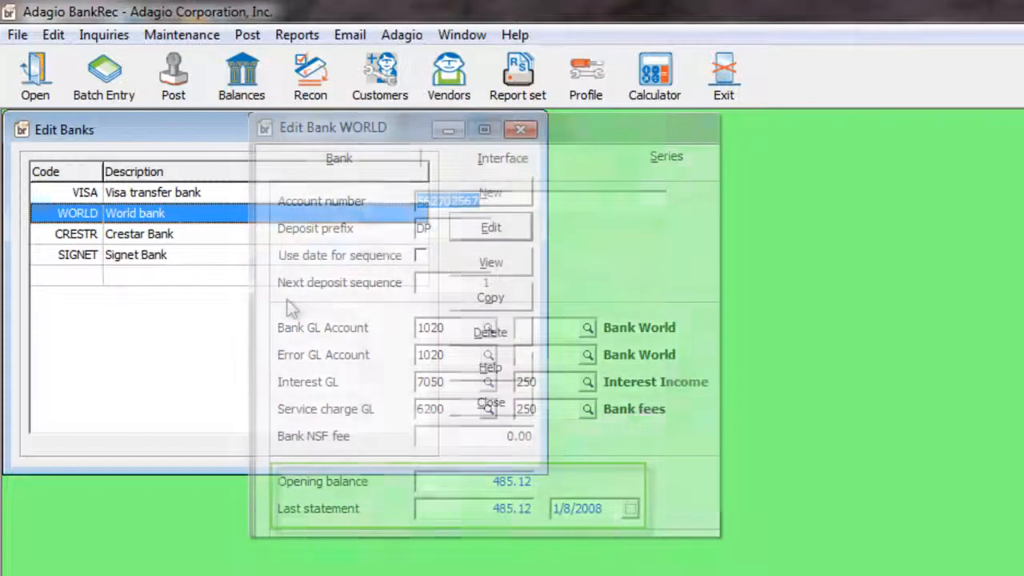
Edit World bank's series settings, setting the opening balance and last statement amount to 446.52 and the last statement date to 1/10/2008.
click(460, 232)
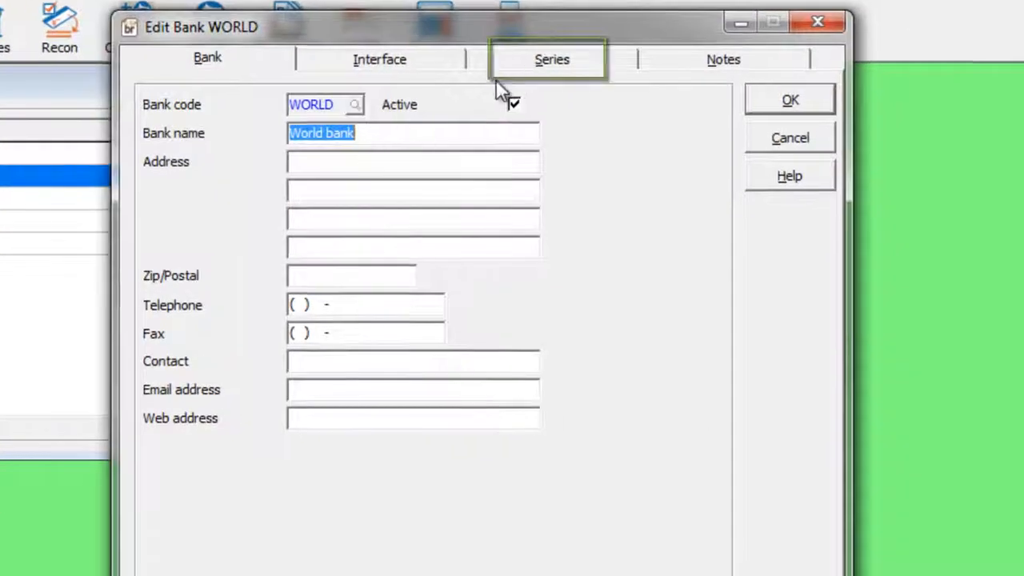
click(508, 62)
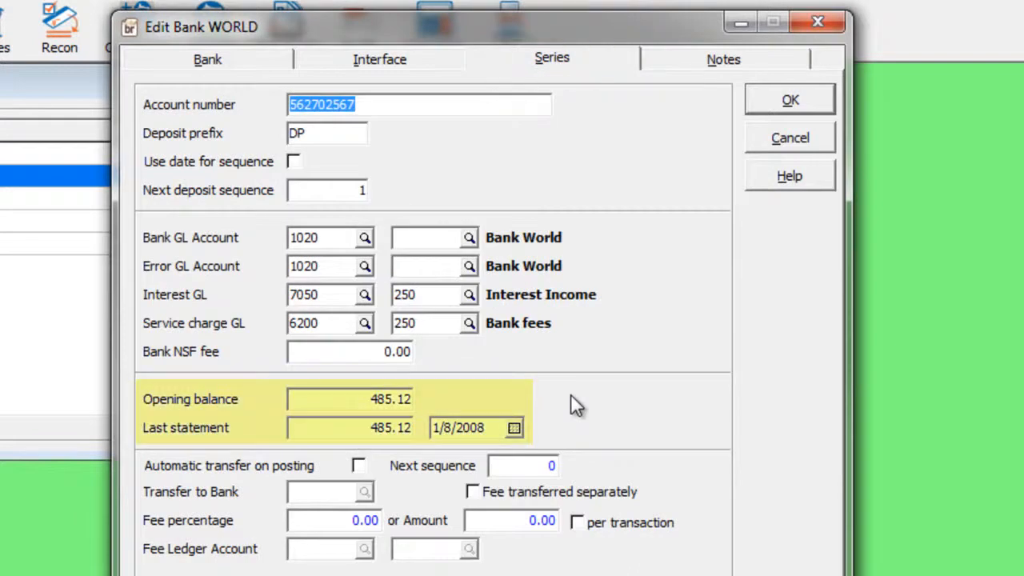
drag(361, 400, 447, 401)
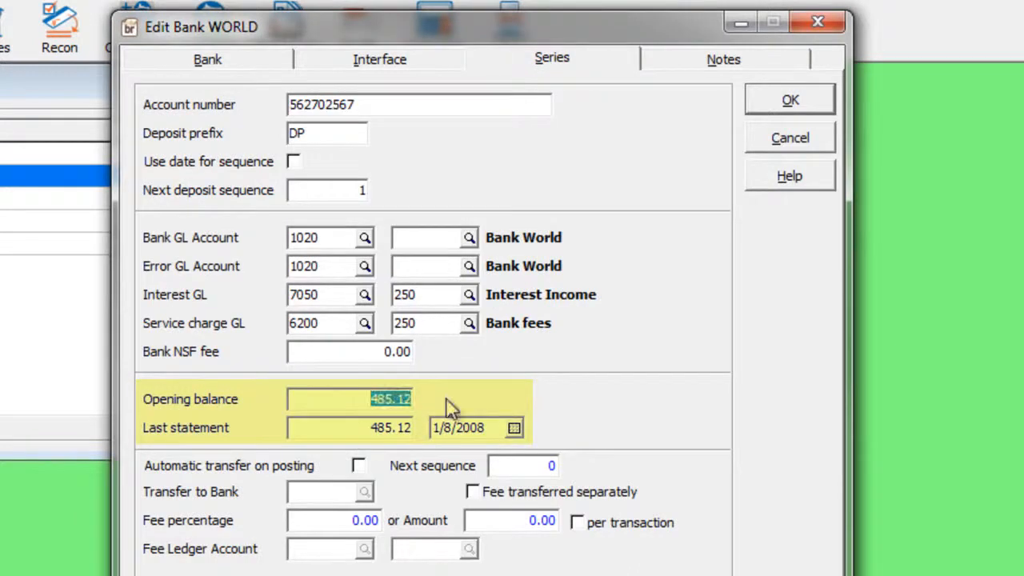
text(446.52)
drag(362, 427, 416, 428)
text(446.52)
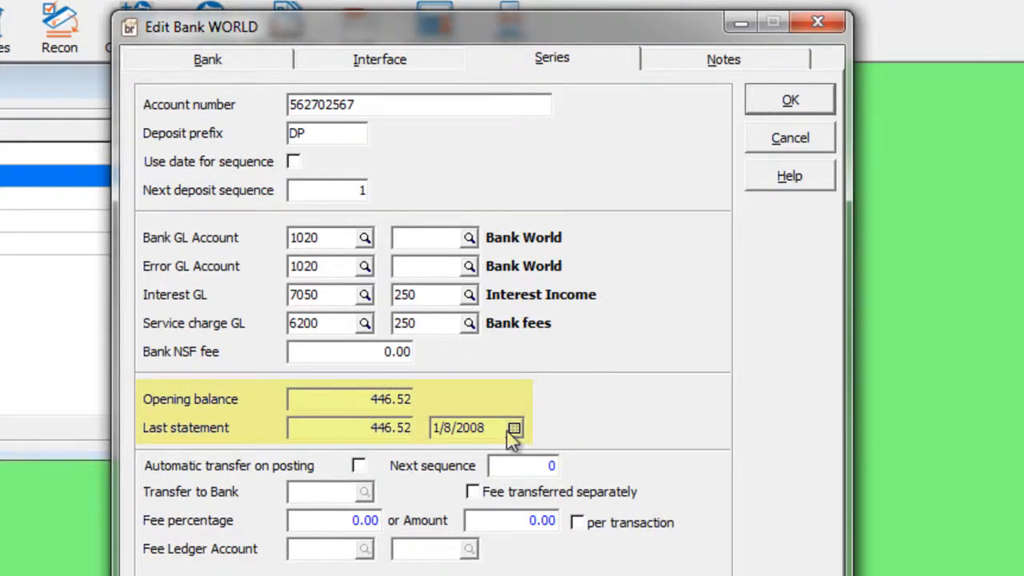
click(514, 428)
click(560, 517)
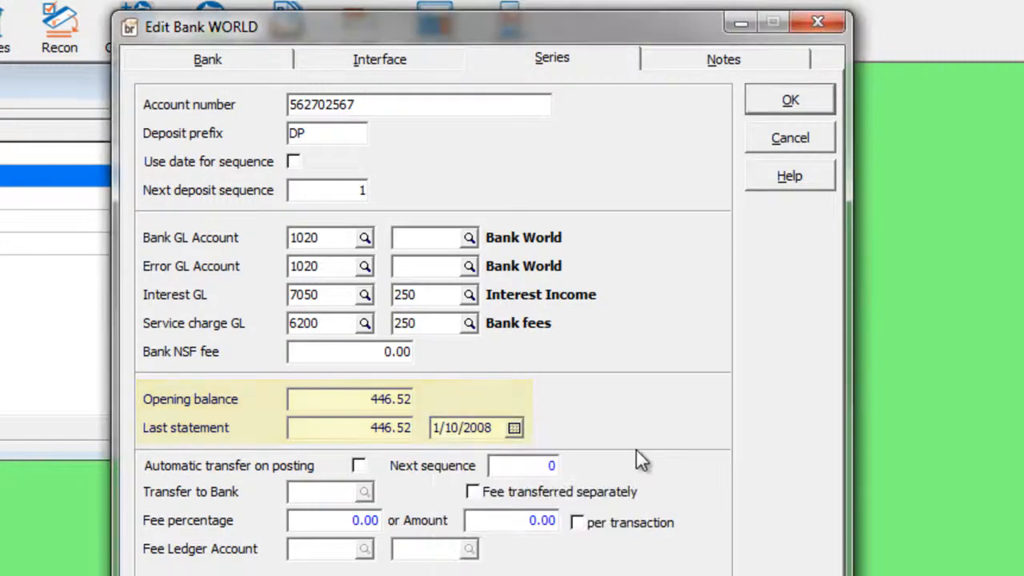